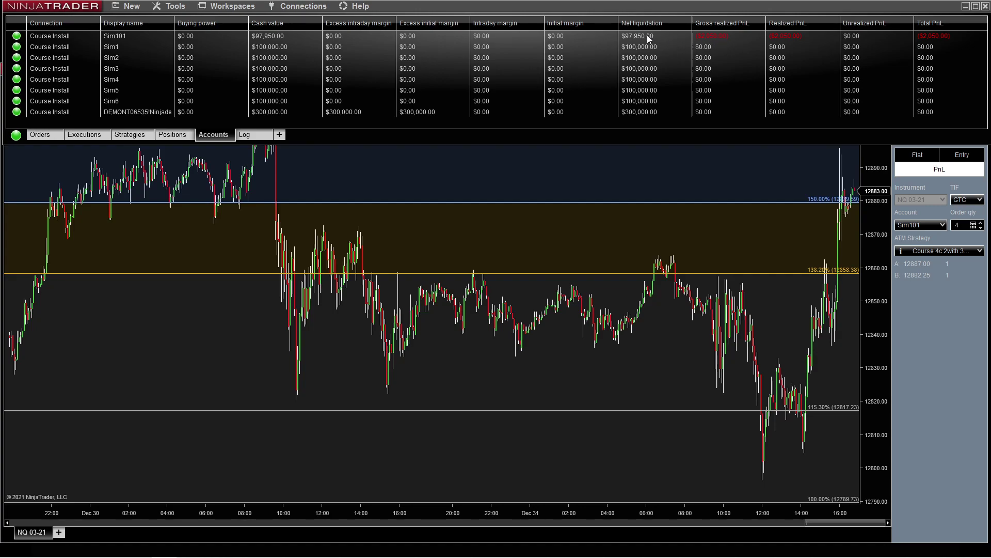
Step: Reset Sim101 through Edit Account to $100,000.00 cash with realized PnL cleared
{"action": "left_click", "coordinate": [450, 35]}
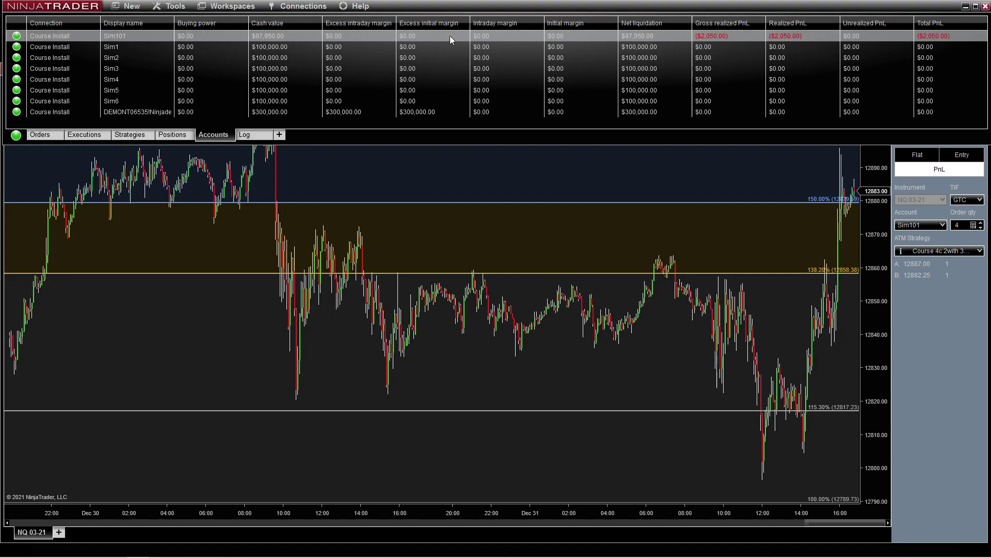
{"action": "right_click", "coordinate": [450, 36]}
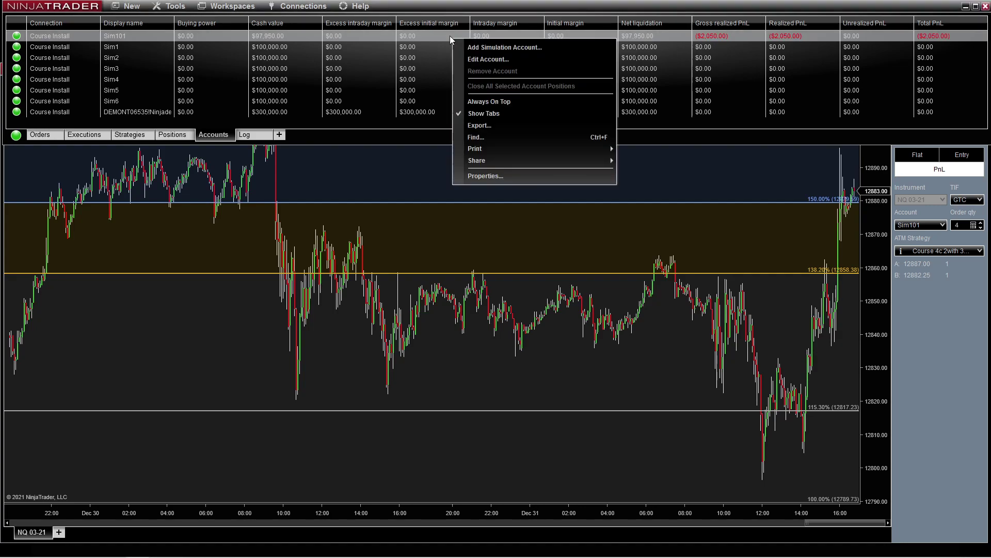
{"action": "left_click", "coordinate": [481, 58]}
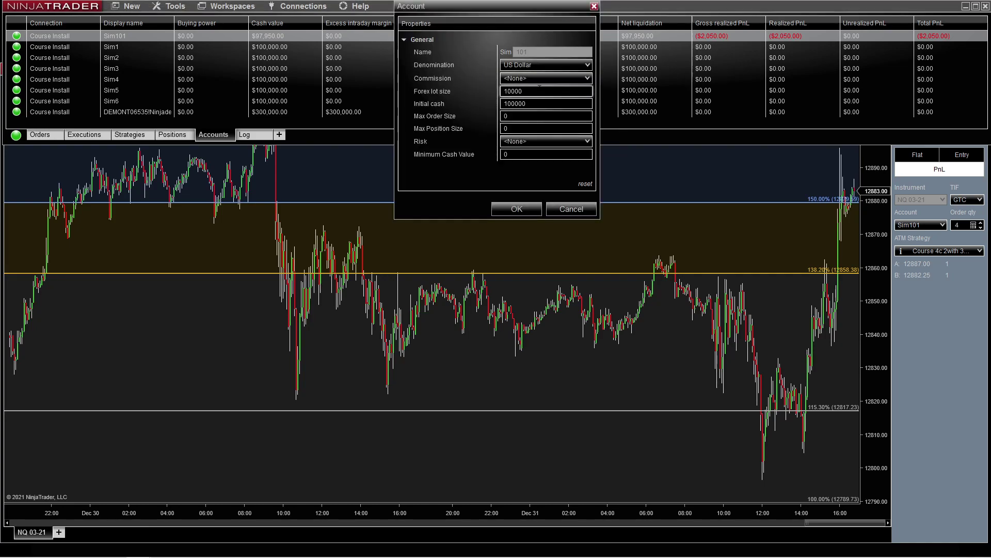
{"action": "left_click", "coordinate": [587, 185]}
{"action": "left_click", "coordinate": [547, 132]}
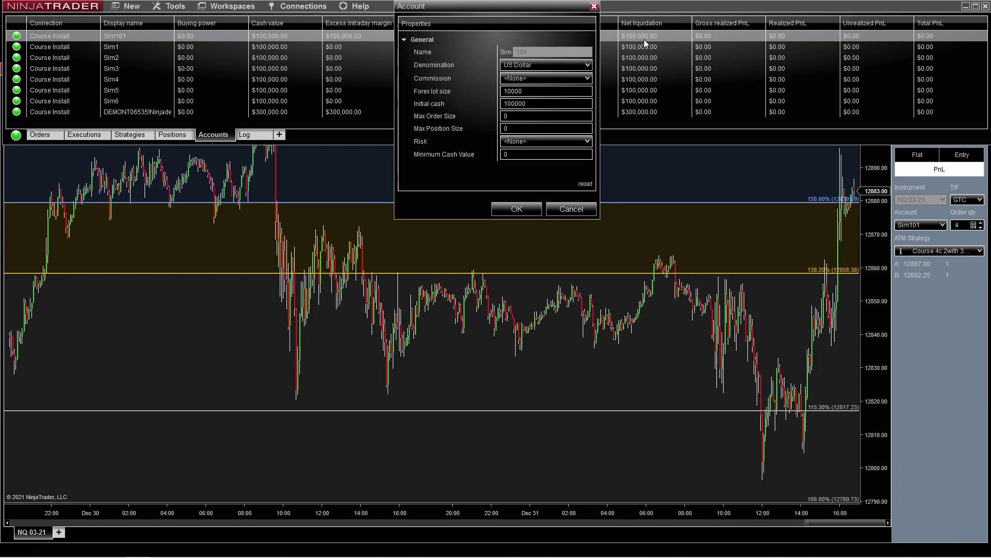
{"action": "left_click", "coordinate": [537, 209]}
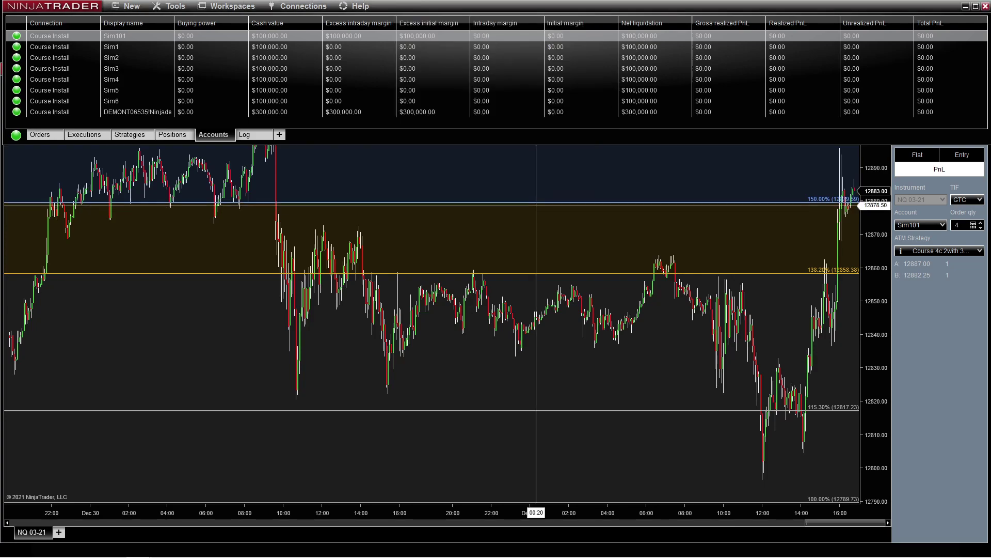
Step: Add a new simulation account named Simcourse with $2,000 initial cash
{"action": "right_click", "coordinate": [208, 36]}
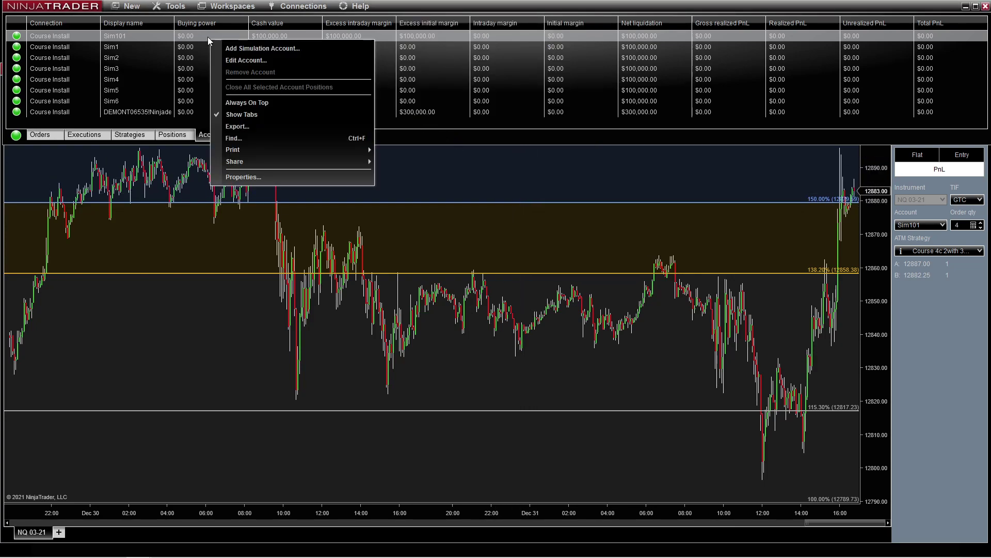
{"action": "left_click", "coordinate": [252, 51]}
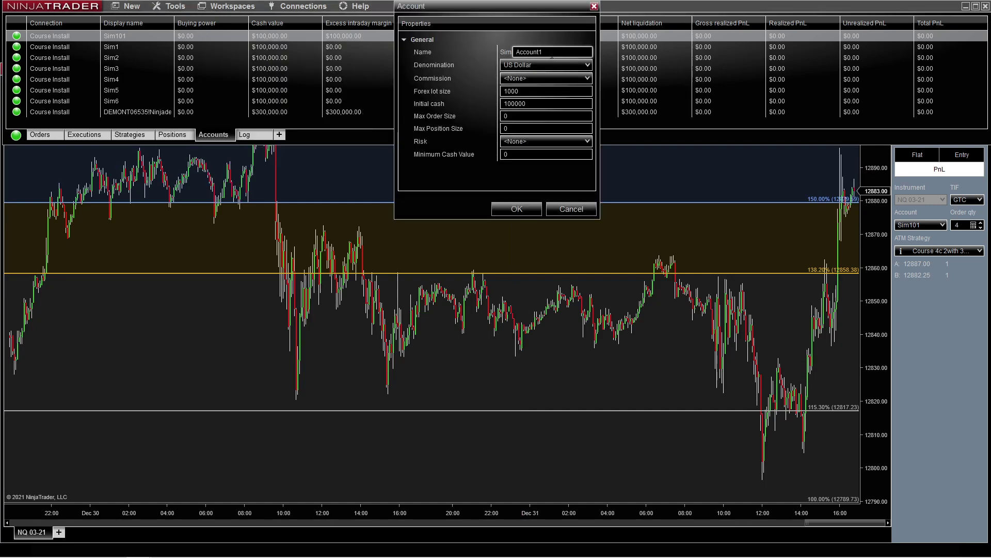
{"action": "type", "text": "course"}
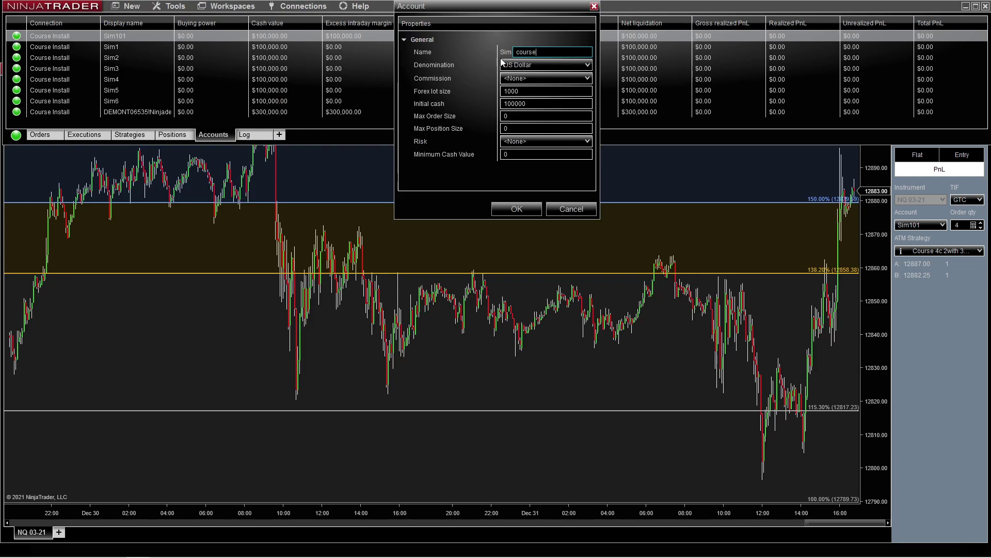
{"action": "left_click", "coordinate": [532, 102]}
{"action": "double_click", "coordinate": [531, 102]}
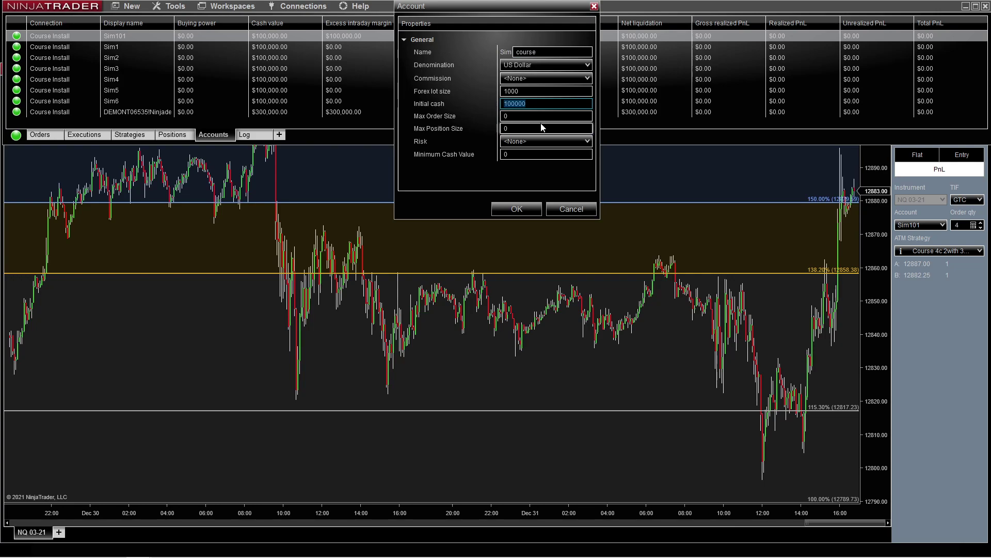
{"action": "type", "text": "2000"}
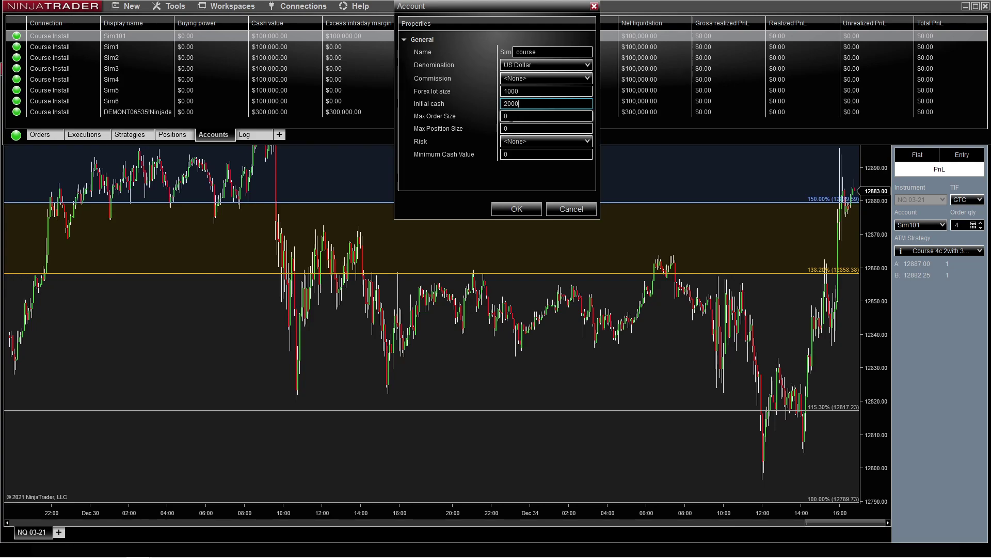
Step: Set max order size 1, max position size 4, risk <None>, minimum cash 5000, and save
{"action": "left_click", "coordinate": [511, 117]}
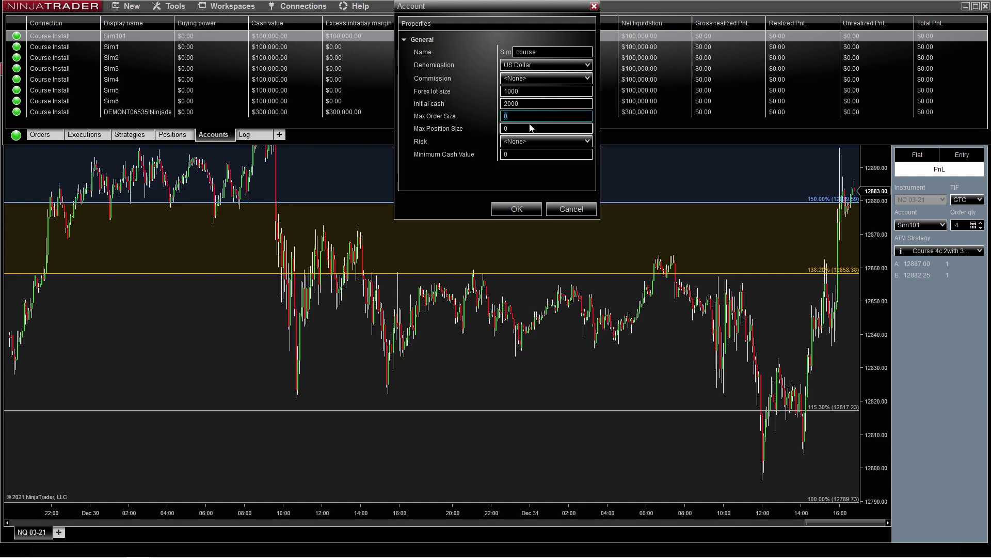
{"action": "type", "text": "1"}
{"action": "key", "text": "Tab"}
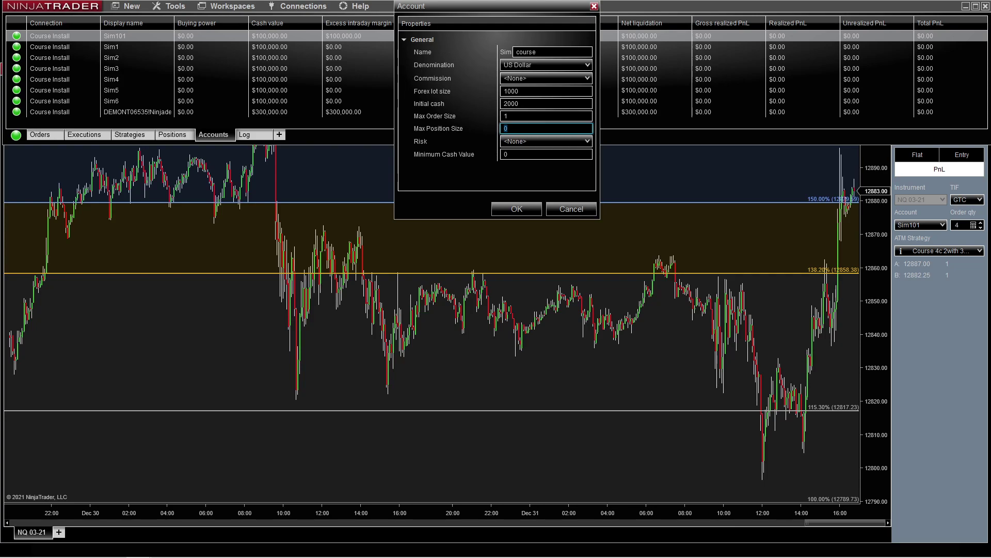
{"action": "type", "text": "4"}
{"action": "left_click", "coordinate": [506, 116]}
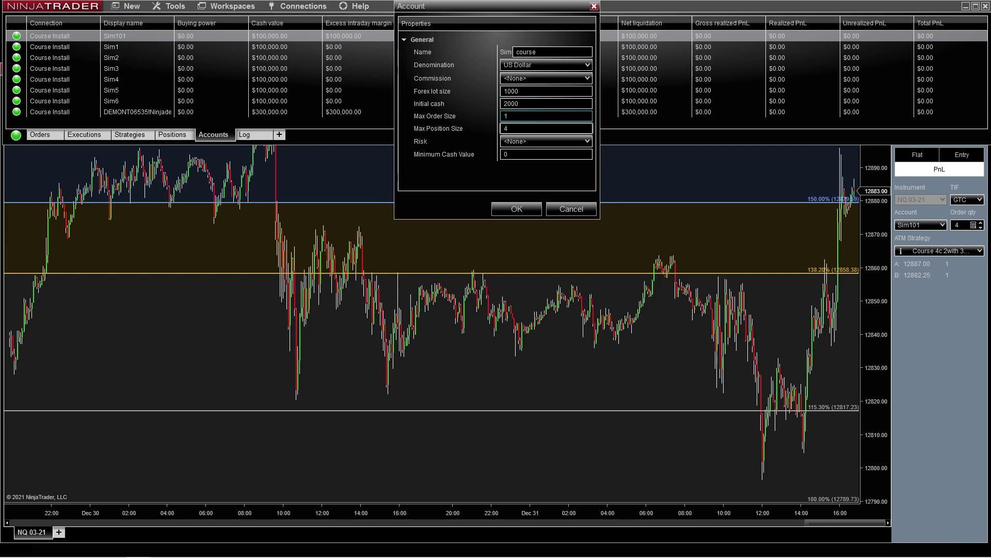
{"action": "left_click", "coordinate": [531, 141]}
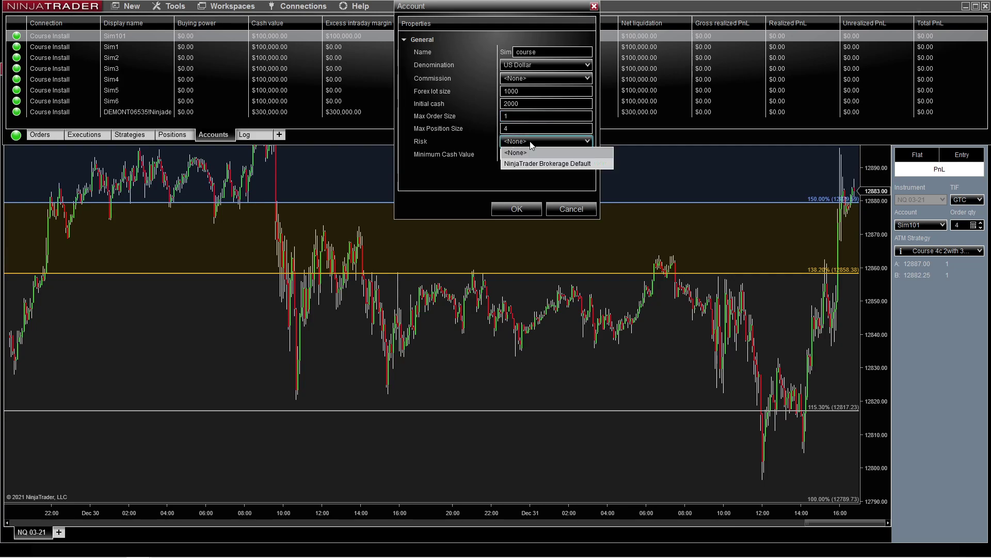
{"action": "left_click", "coordinate": [530, 142]}
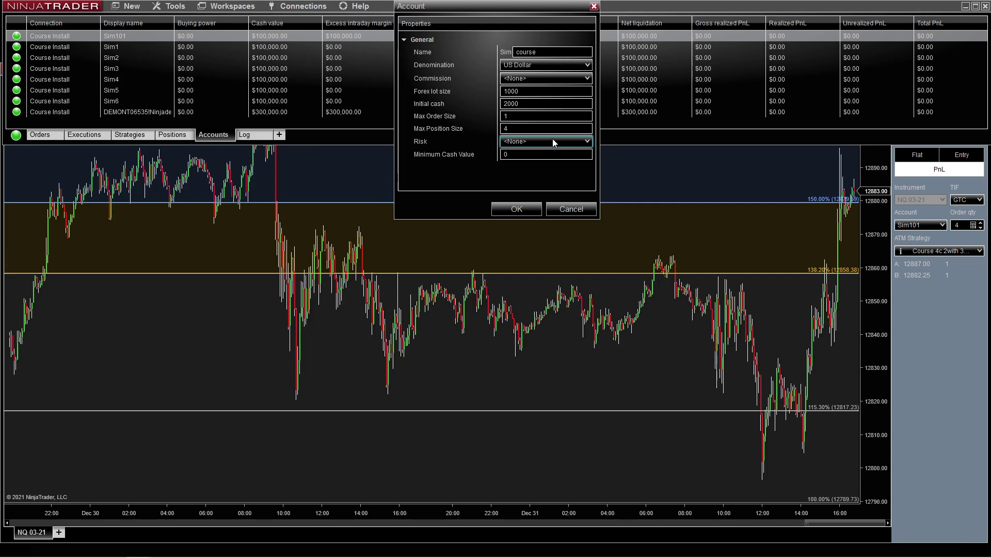
{"action": "left_click", "coordinate": [527, 154]}
{"action": "key", "text": "Tab"}
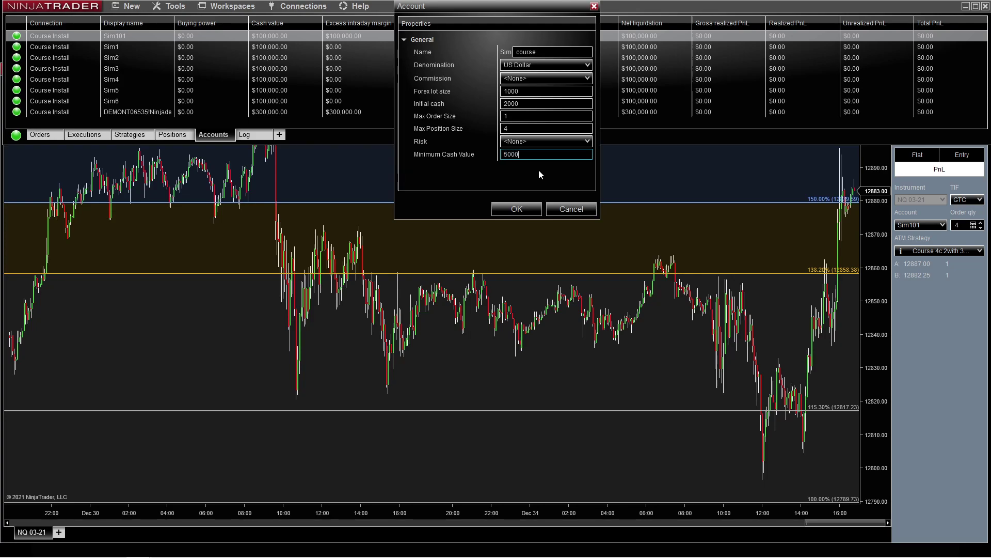
{"action": "left_click", "coordinate": [516, 208]}
{"action": "left_click", "coordinate": [549, 94]}
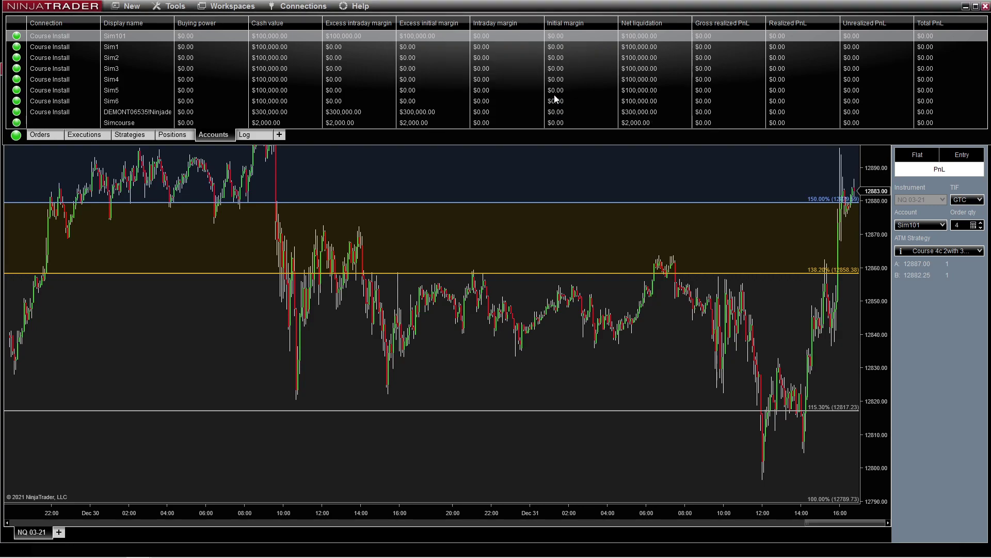
Step: Disconnect and reconnect the Course Install connection to load the Simcourse account
{"action": "left_click", "coordinate": [307, 6]}
{"action": "left_click", "coordinate": [394, 23]}
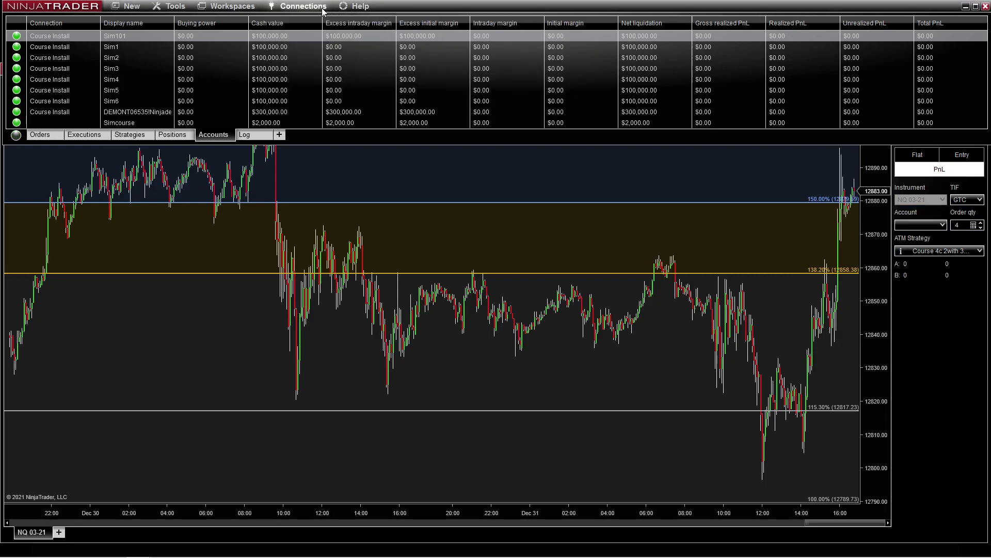
{"action": "left_click", "coordinate": [319, 7]}
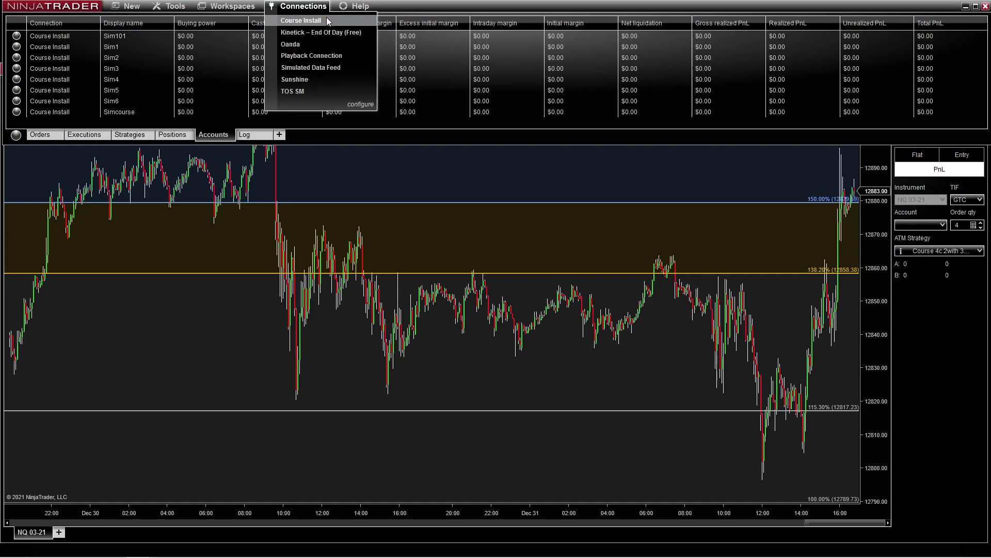
{"action": "left_click", "coordinate": [338, 22]}
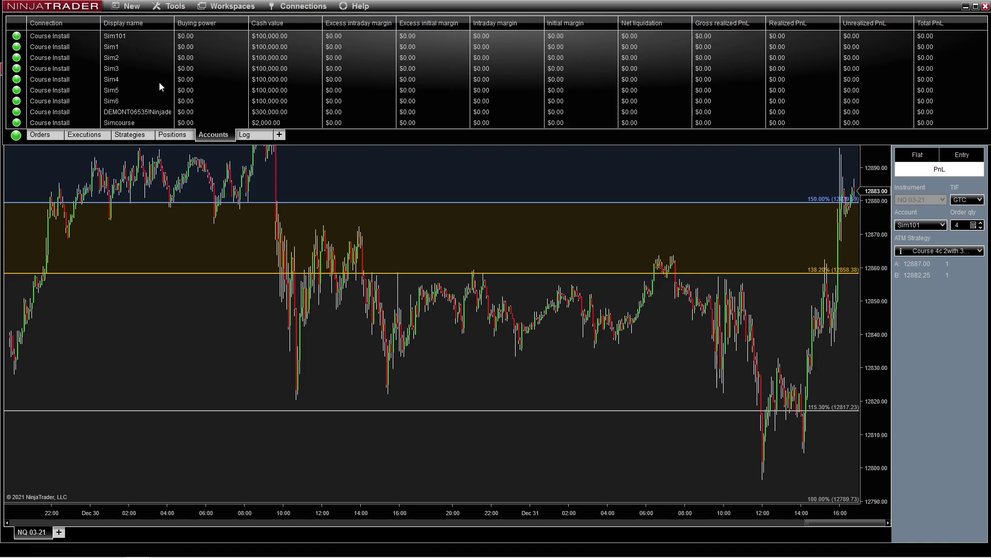
Step: Sort accounts by display name, select Simcourse, and enlarge the chart over the accounts list
{"action": "left_click", "coordinate": [145, 23]}
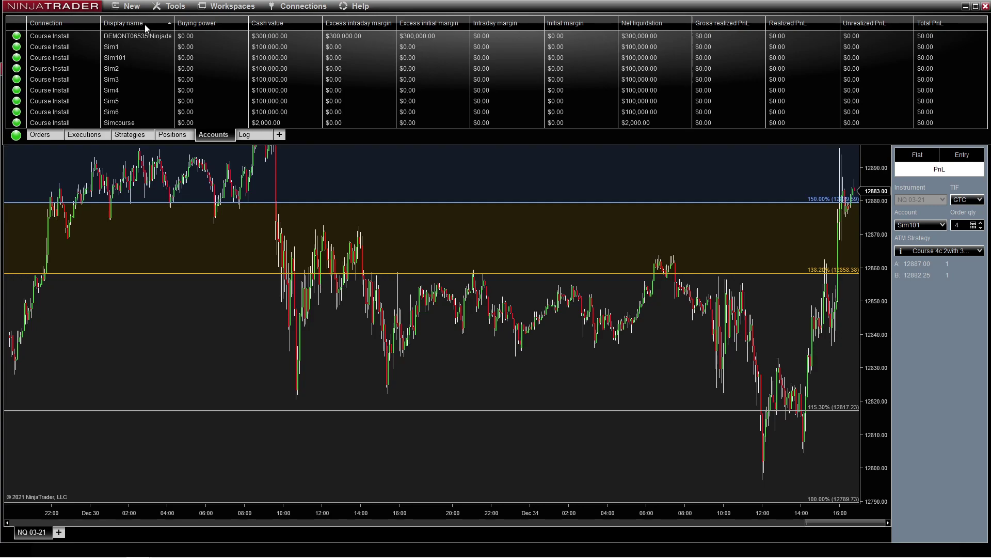
{"action": "left_click", "coordinate": [123, 124]}
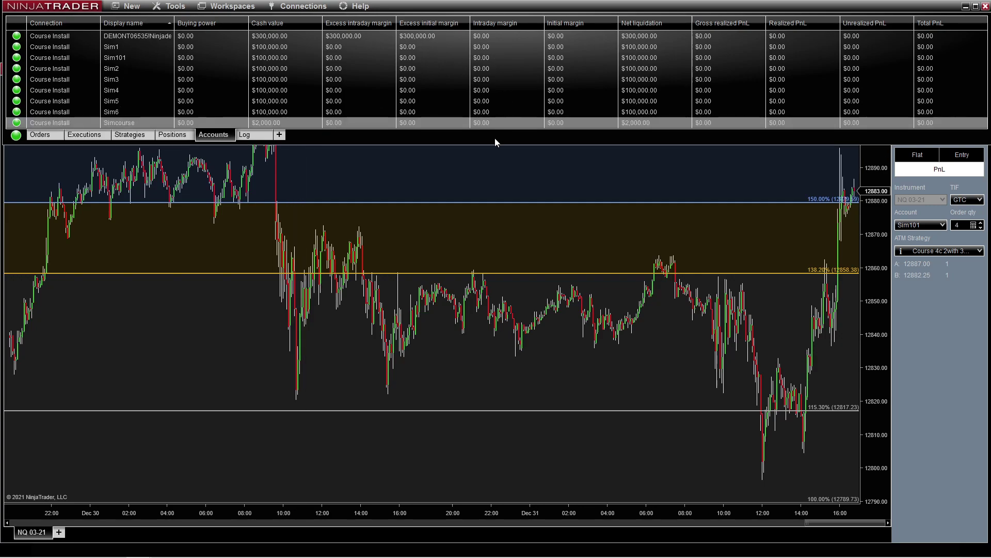
{"action": "left_click_drag", "start_coordinate": [491, 143], "coordinate": [488, 92]}
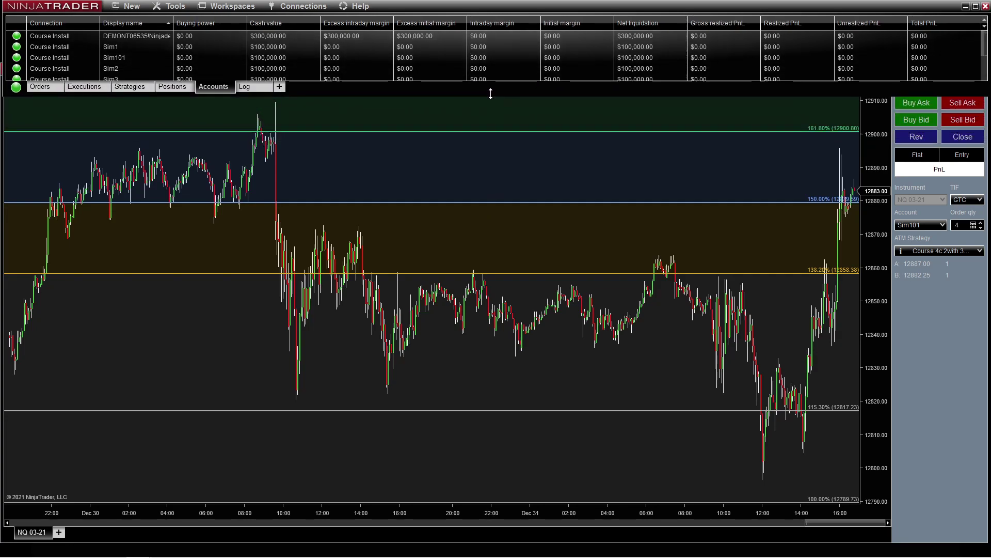
{"action": "left_click", "coordinate": [484, 47]}
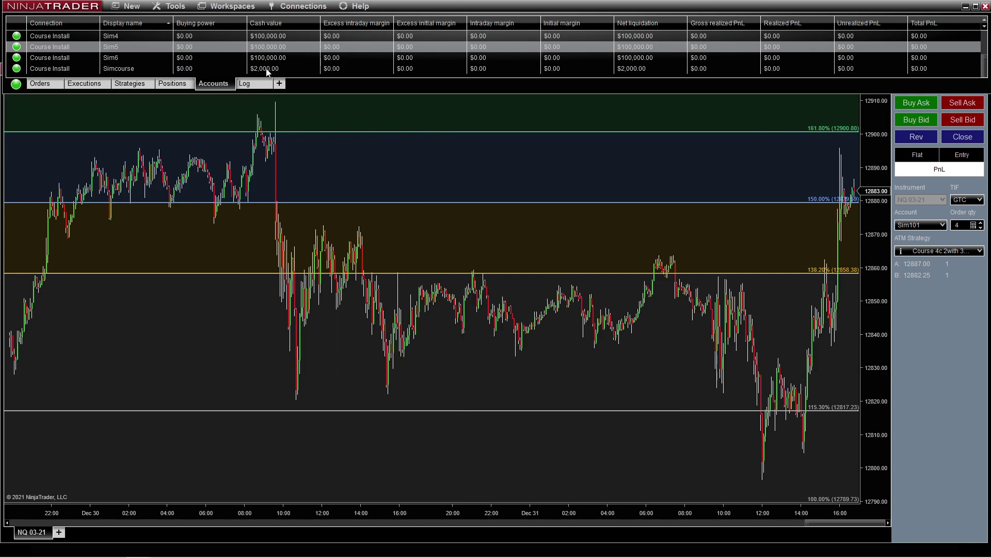
{"action": "left_click", "coordinate": [303, 6]}
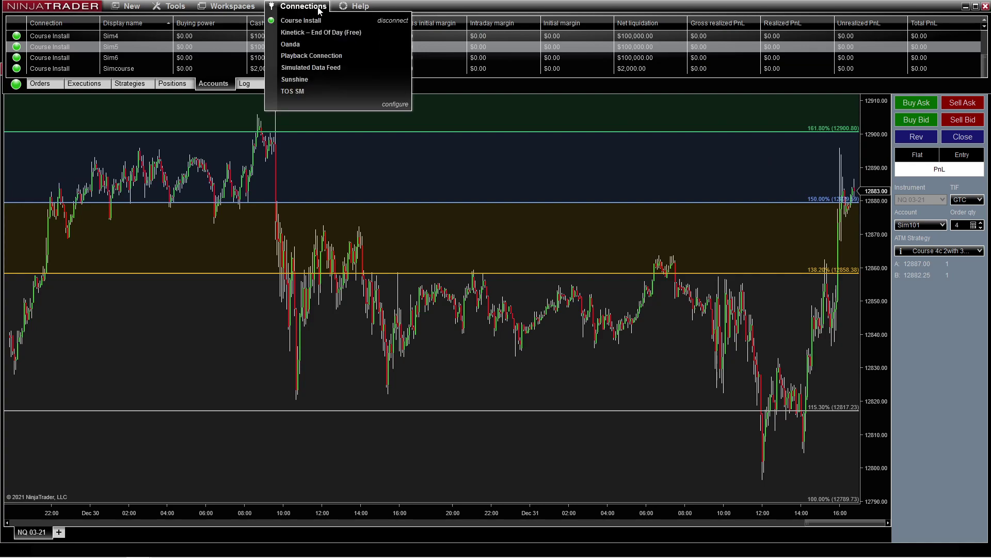
Step: Disconnect Course Install, connect then disconnect Playback, and connect Kinetick End Of Day
{"action": "left_click", "coordinate": [394, 20]}
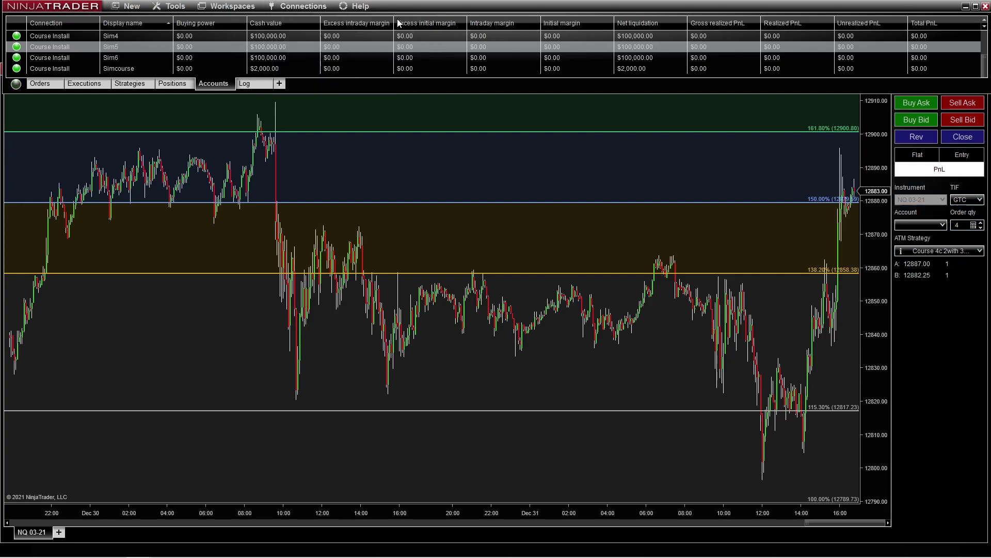
{"action": "left_click", "coordinate": [320, 7]}
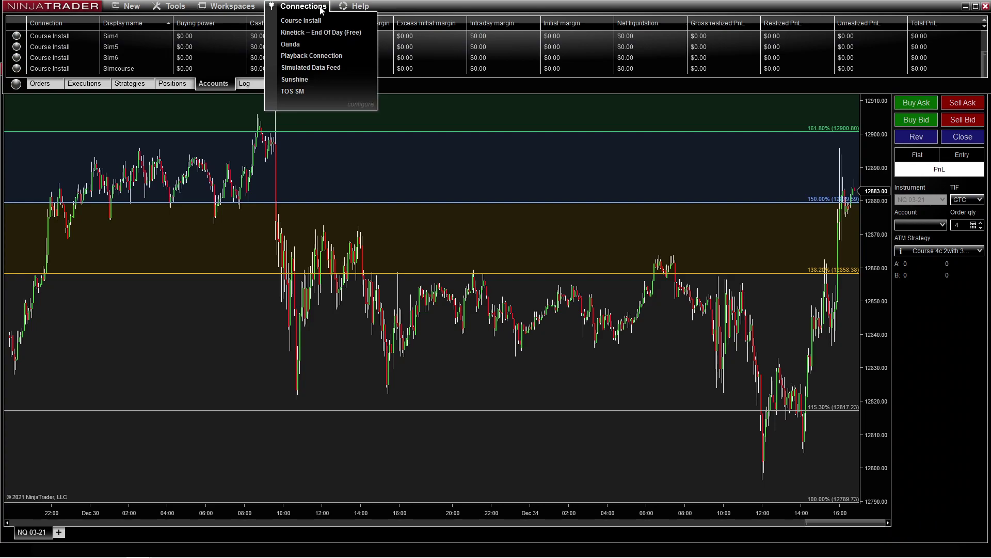
{"action": "left_click", "coordinate": [358, 54]}
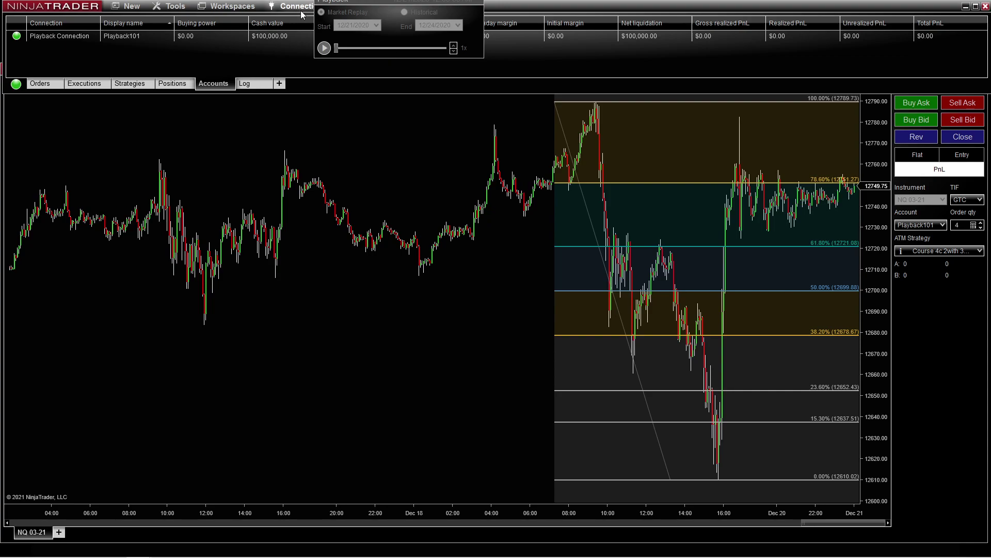
{"action": "left_click", "coordinate": [304, 9]}
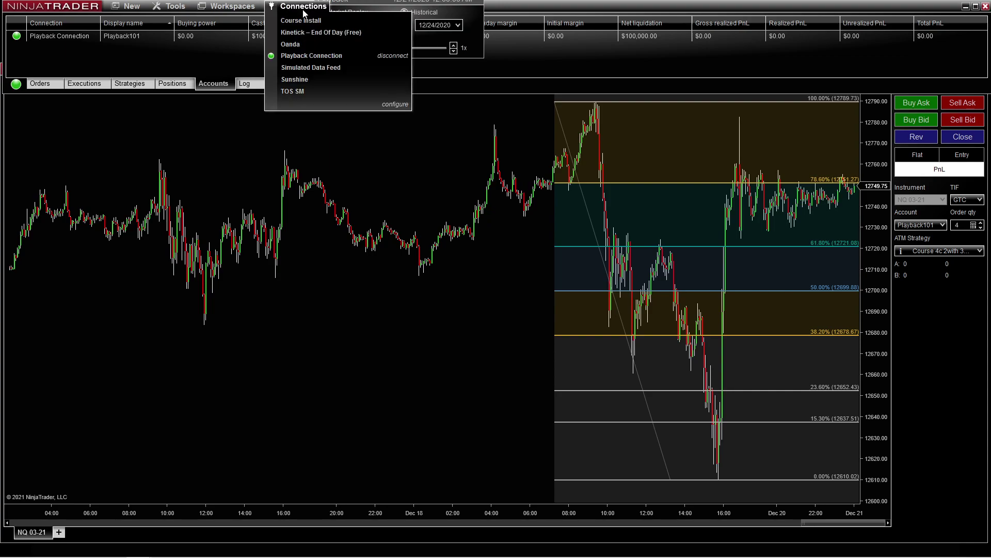
{"action": "left_click", "coordinate": [392, 55]}
{"action": "left_click", "coordinate": [319, 10]}
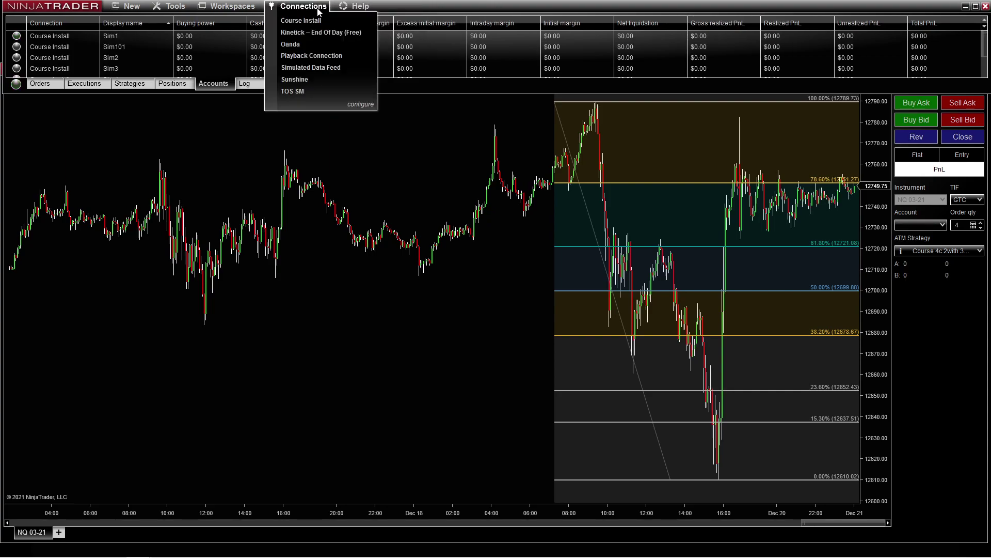
{"action": "left_click", "coordinate": [353, 32]}
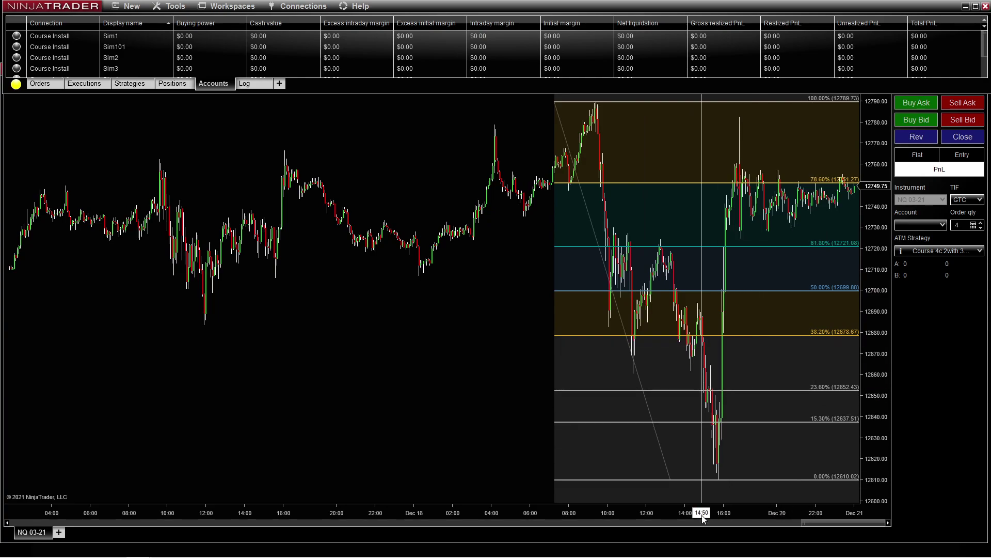
Step: Switch the trading account to Simcourse and attempt a 4-contract market buy, which is rejected
{"action": "left_click", "coordinate": [936, 226]}
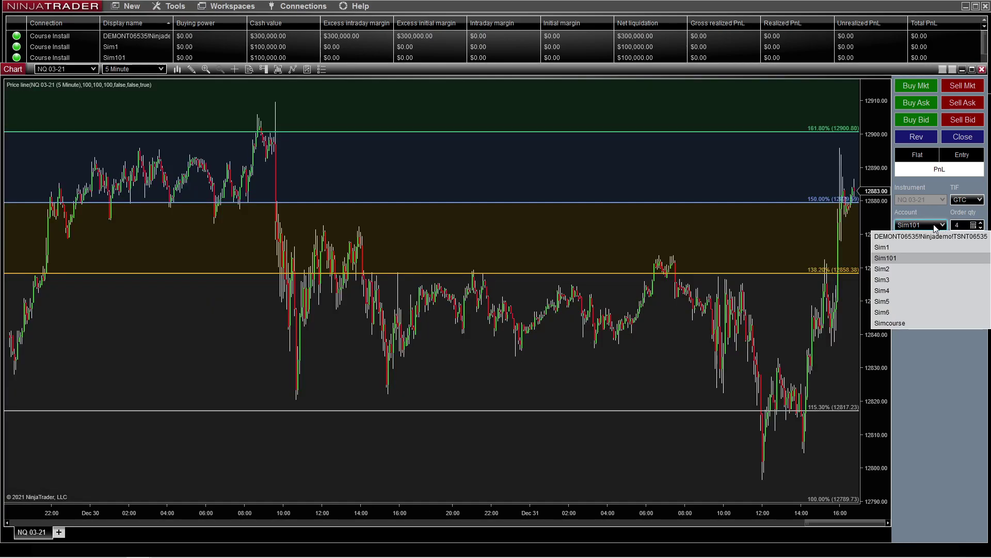
{"action": "left_click", "coordinate": [909, 323]}
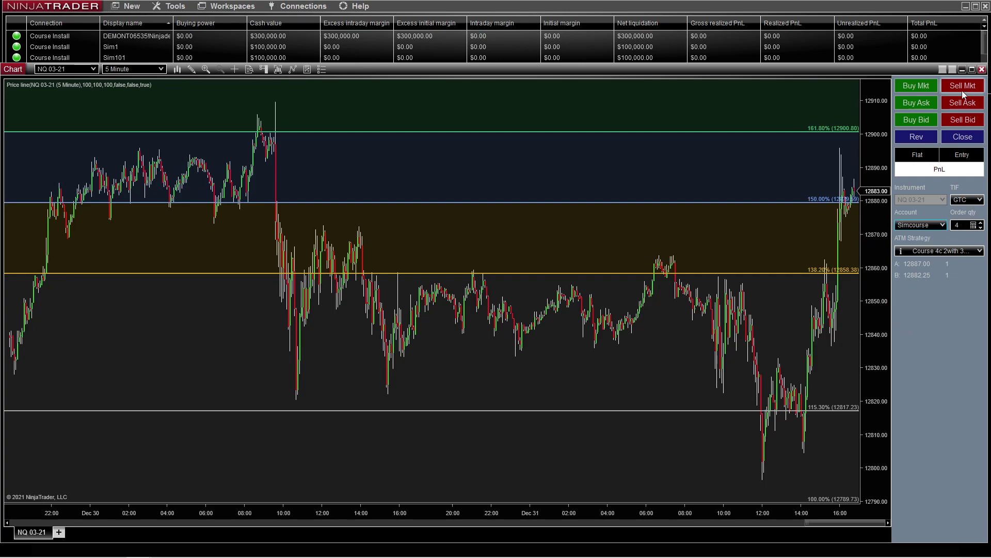
{"action": "left_click", "coordinate": [923, 89]}
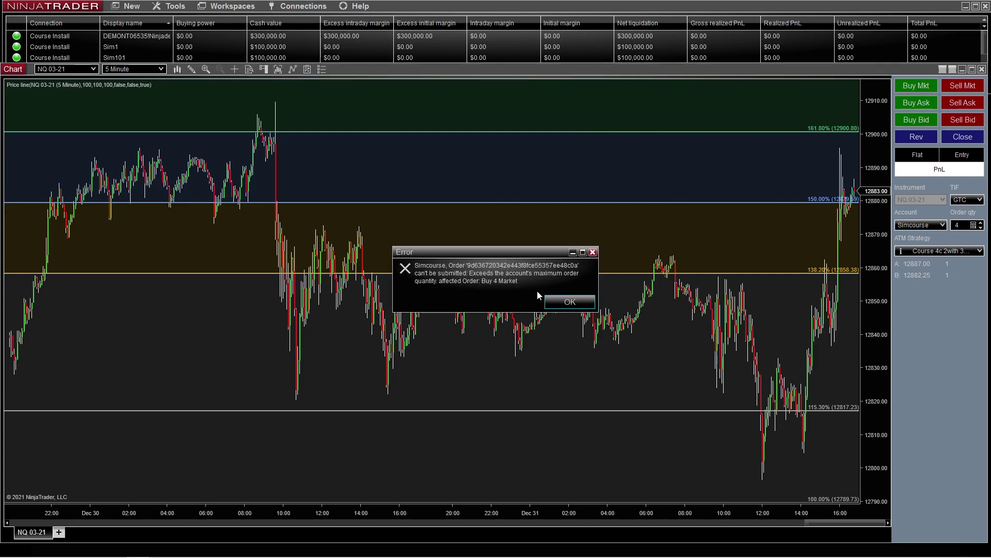
{"action": "left_click", "coordinate": [568, 302]}
Step: Retry the market buy with quantity 2, see it rejected, then set quantity to 1
{"action": "left_click", "coordinate": [981, 228]}
{"action": "left_click", "coordinate": [980, 227]}
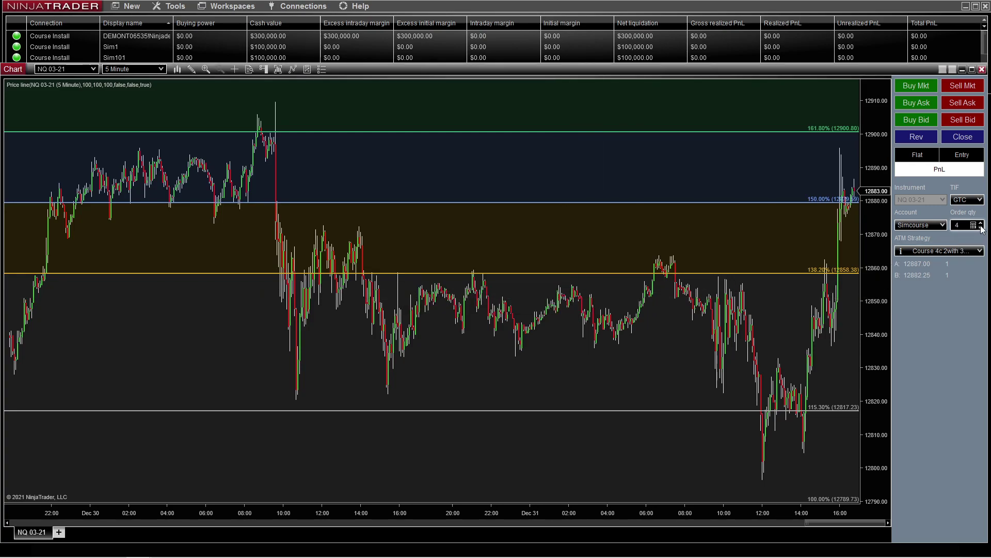
{"action": "left_click", "coordinate": [928, 88]}
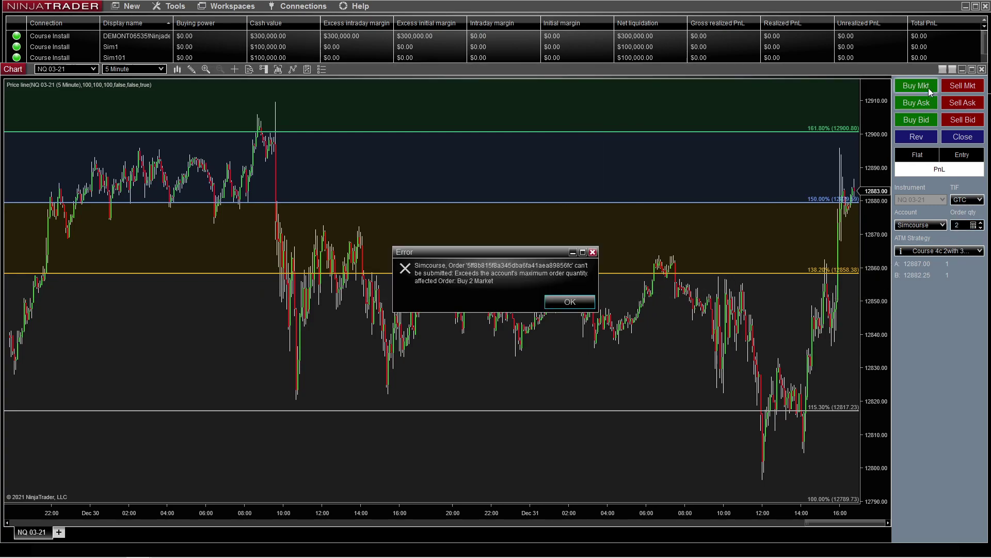
{"action": "left_click", "coordinate": [570, 300]}
{"action": "scroll", "coordinate": [933, 253], "scroll_direction": "down", "scroll_amount": 1}
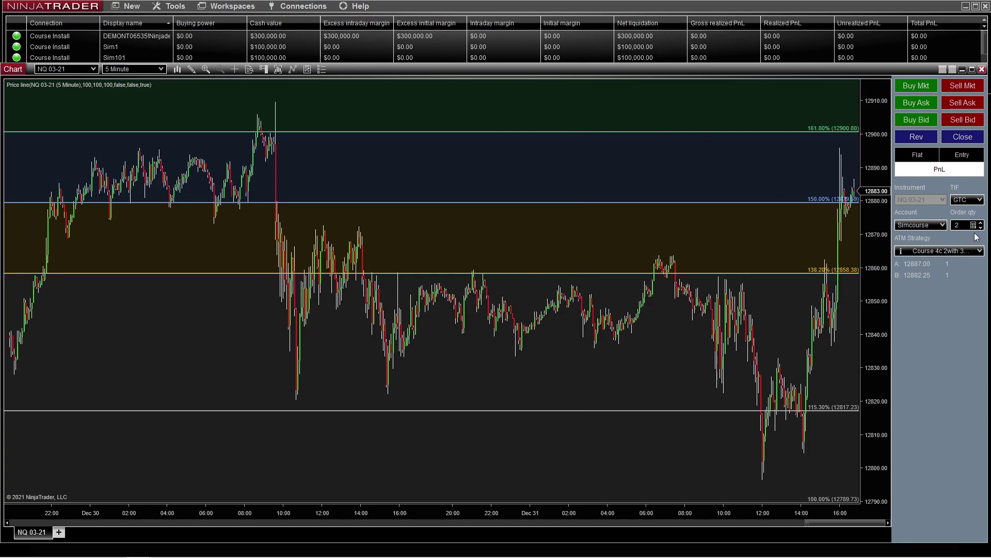
Step: Buy four single contracts at market on Simcourse; a fifth buy is rejected for max position
{"action": "left_click", "coordinate": [912, 88]}
{"action": "left_click_drag", "start_coordinate": [807, 197], "coordinate": [666, 212]}
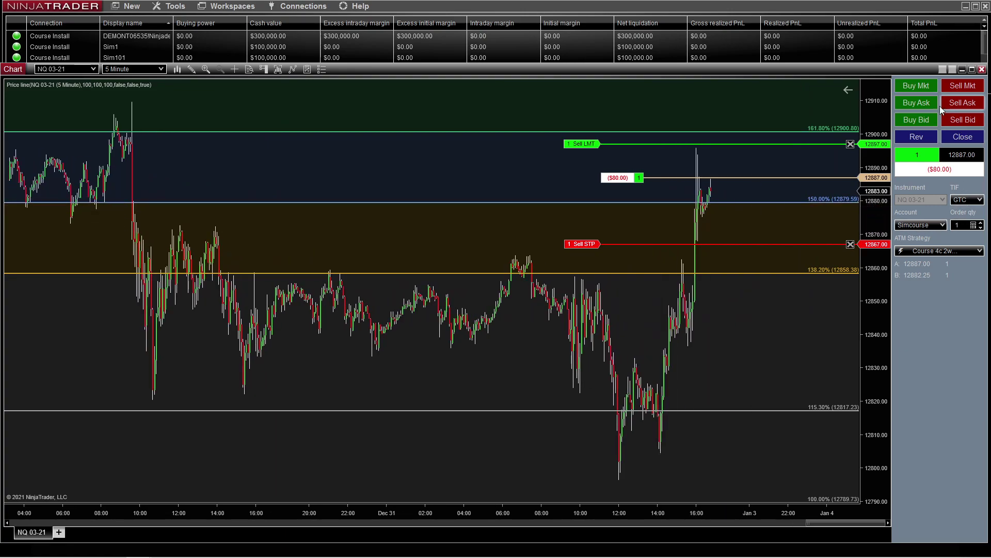
{"action": "left_click", "coordinate": [921, 85]}
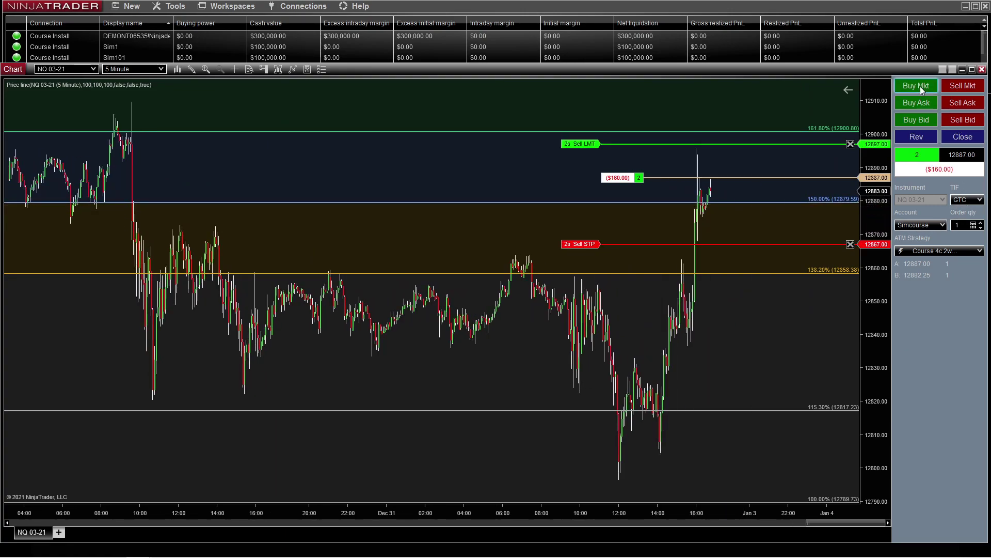
{"action": "left_click", "coordinate": [920, 86]}
{"action": "left_click", "coordinate": [920, 86]}
{"action": "left_click", "coordinate": [920, 85]}
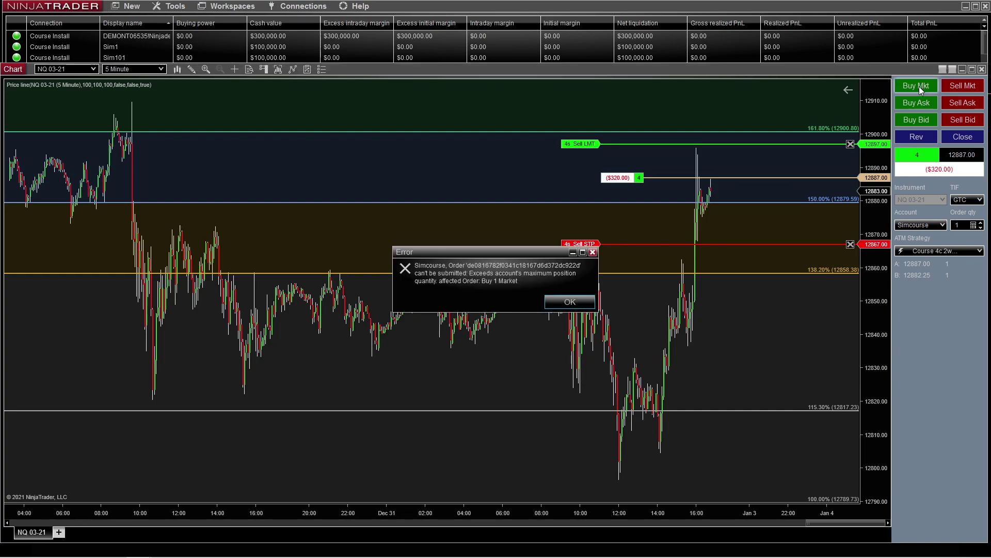
{"action": "left_click", "coordinate": [570, 301]}
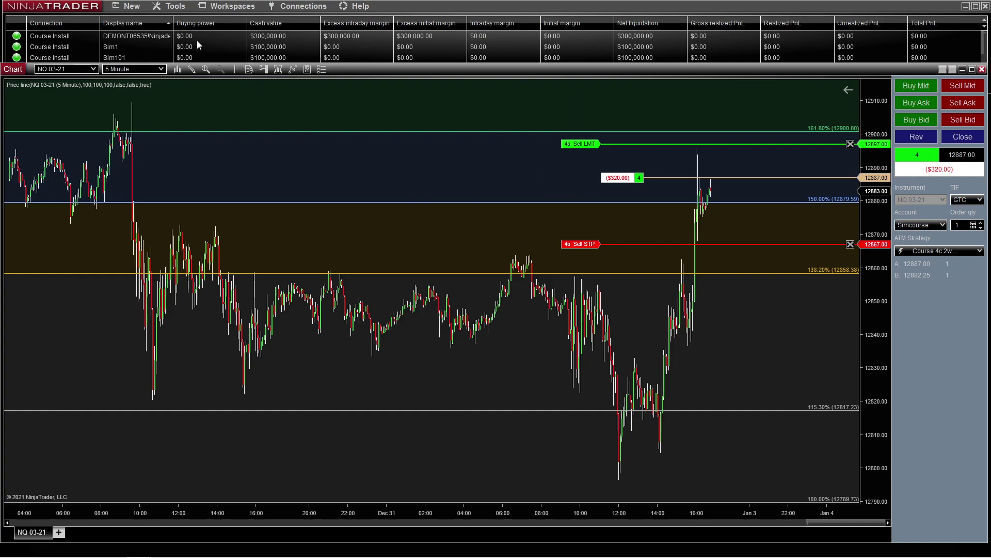
{"action": "scroll", "coordinate": [197, 40], "scroll_direction": "down", "scroll_amount": 2}
{"action": "scroll", "coordinate": [197, 46], "scroll_direction": "up", "scroll_amount": 2}
{"action": "right_click", "coordinate": [159, 36]}
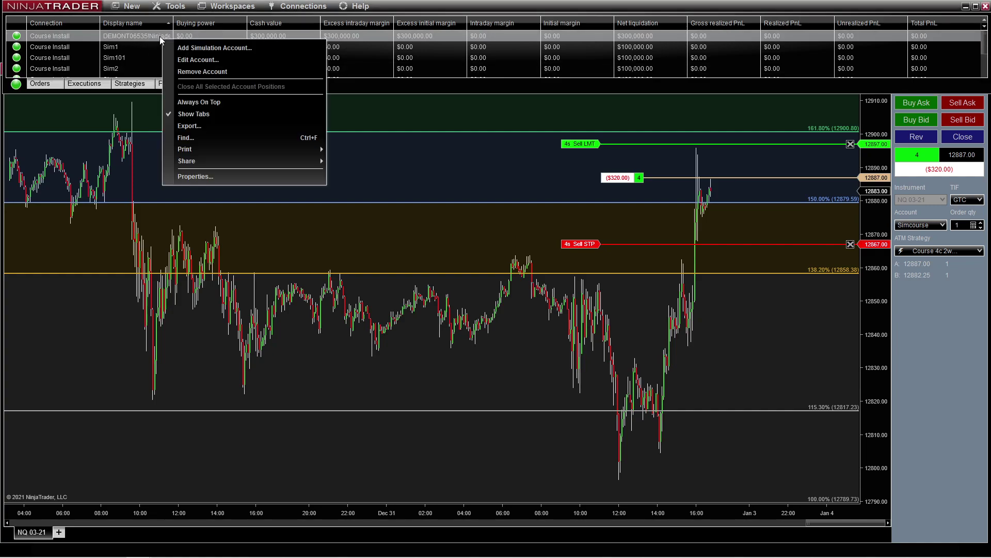
{"action": "left_click", "coordinate": [201, 60]}
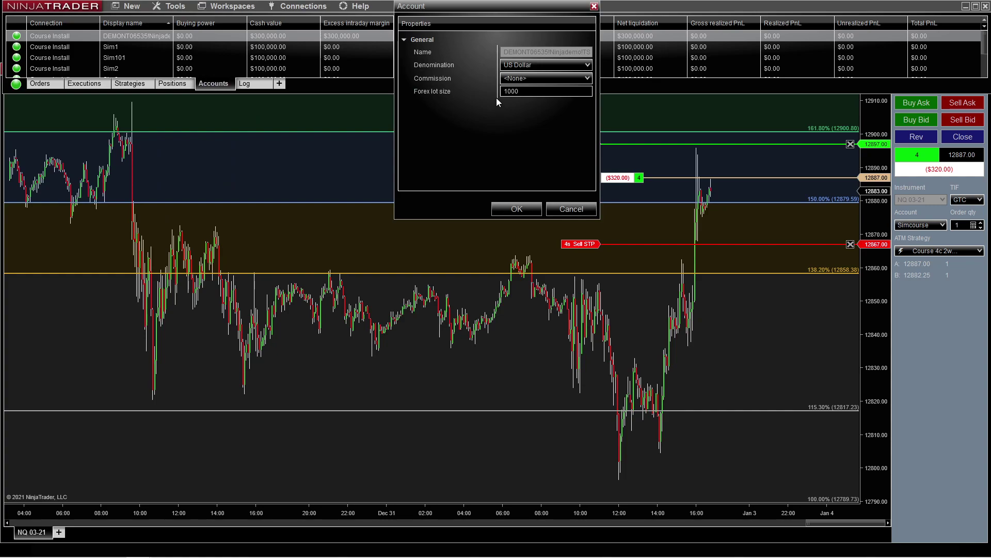
{"action": "left_click", "coordinate": [523, 80]}
{"action": "left_click", "coordinate": [523, 80]}
{"action": "left_click", "coordinate": [517, 208]}
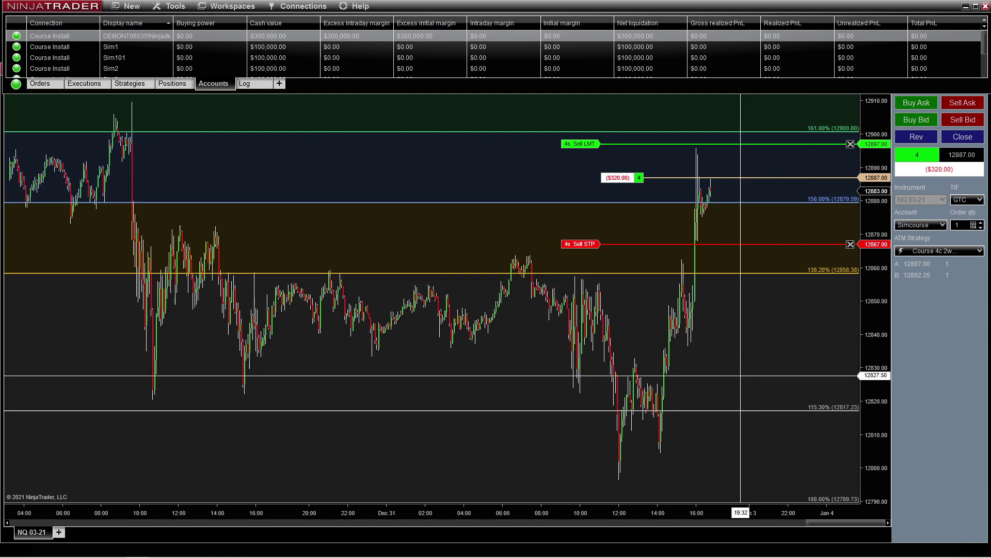
Step: Close the Simcourse long position and expand the accounts list to show $1,605.00 cash
{"action": "left_click_drag", "start_coordinate": [710, 512], "coordinate": [463, 511]}
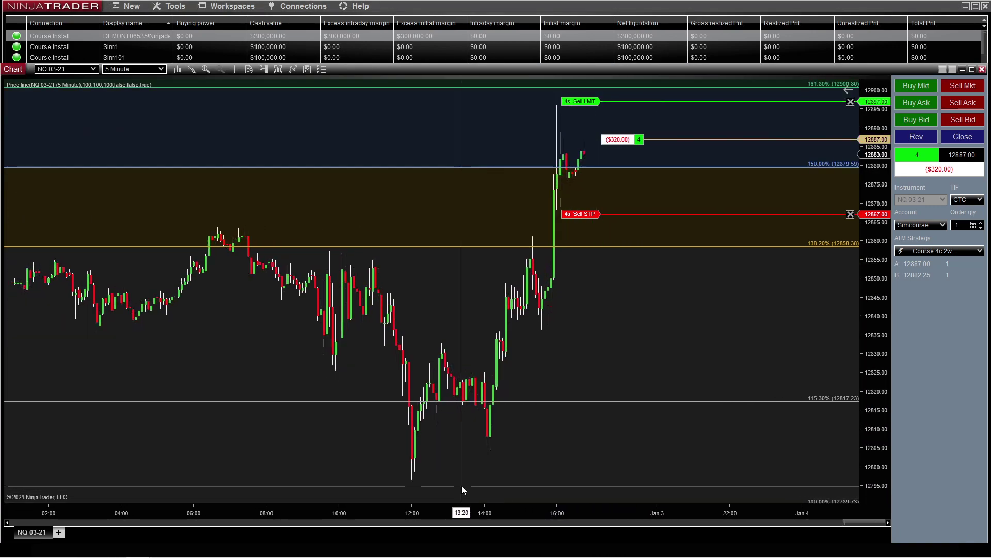
{"action": "scroll", "coordinate": [737, 511], "scroll_direction": "up", "scroll_amount": 3}
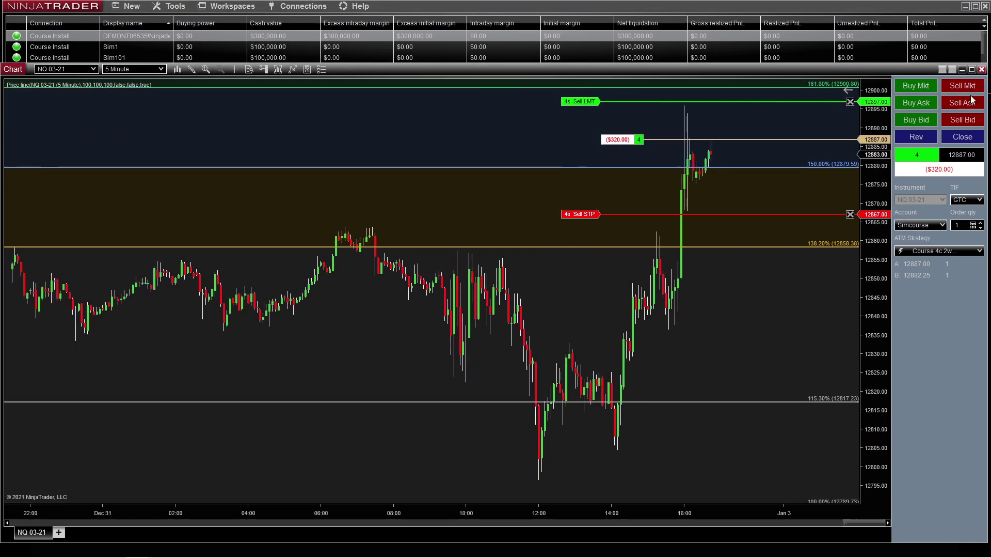
{"action": "left_click", "coordinate": [962, 137]}
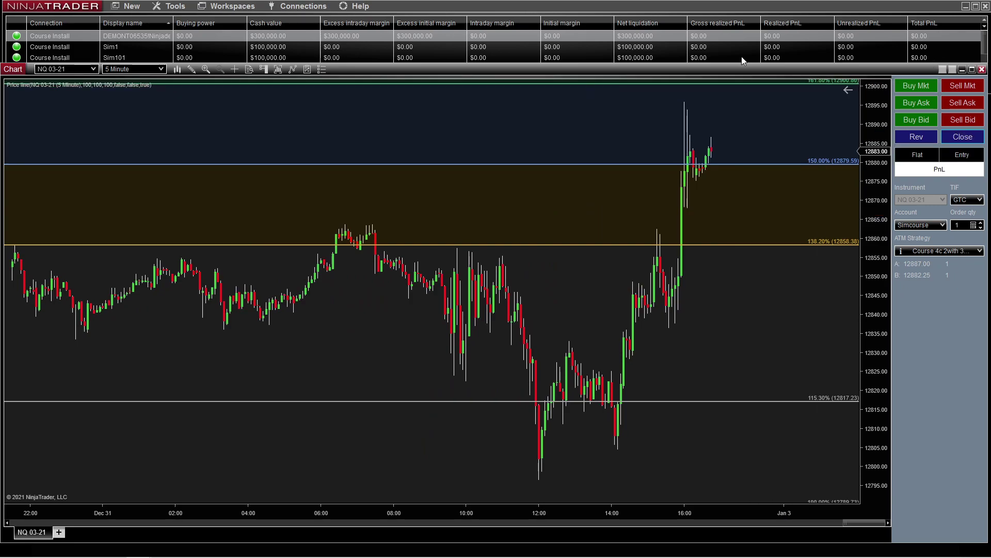
{"action": "scroll", "coordinate": [774, 48], "scroll_direction": "down", "scroll_amount": 2}
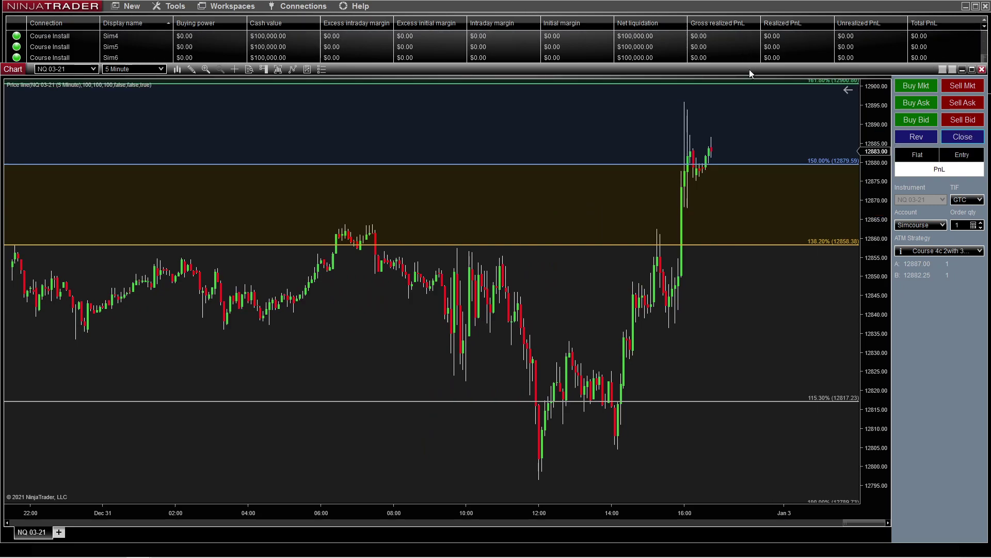
{"action": "left_click_drag", "start_coordinate": [747, 67], "coordinate": [742, 81]}
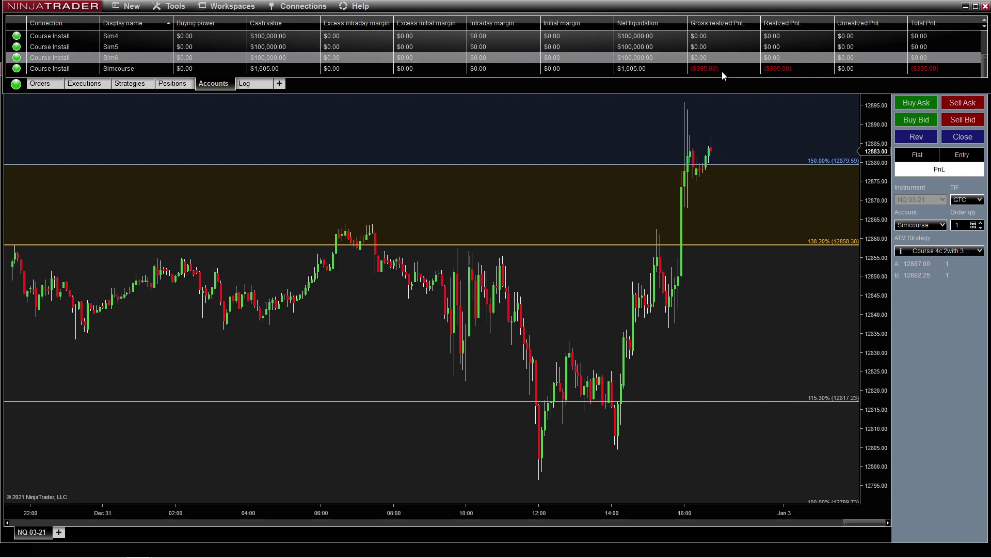